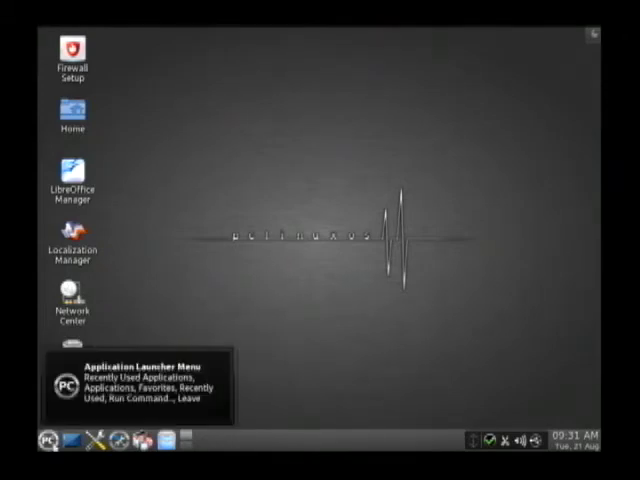
# Step: Launch Firefox - Web Browser from the Applications > Internet menu
pyautogui.click(47, 440)
pyautogui.moveTo(70, 297)
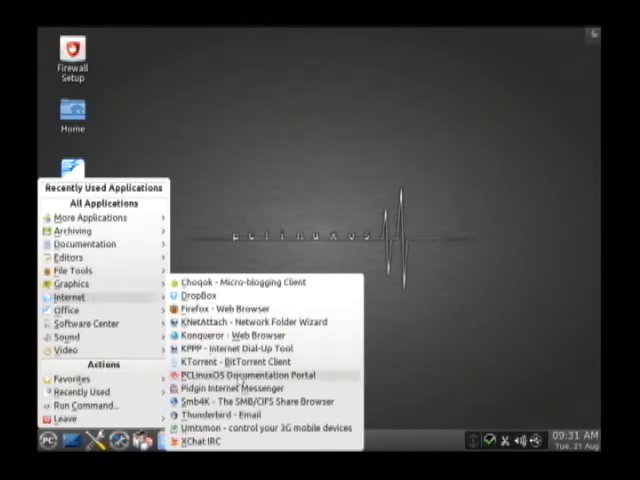
pyautogui.click(229, 312)
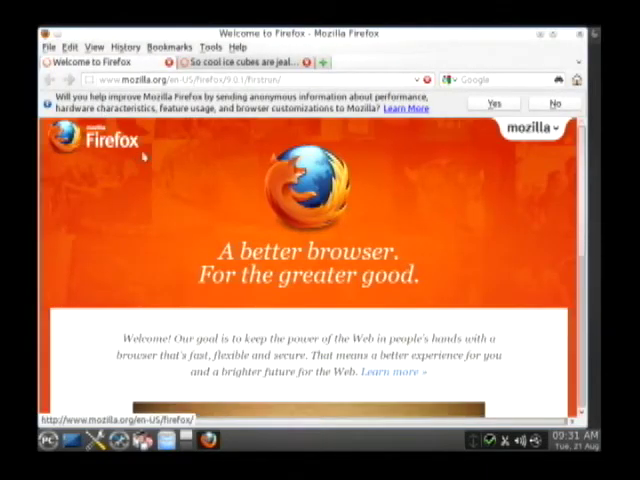
# Step: Switch to the PCLinuxOS homepage tab, then open a new blank tab
pyautogui.click(246, 63)
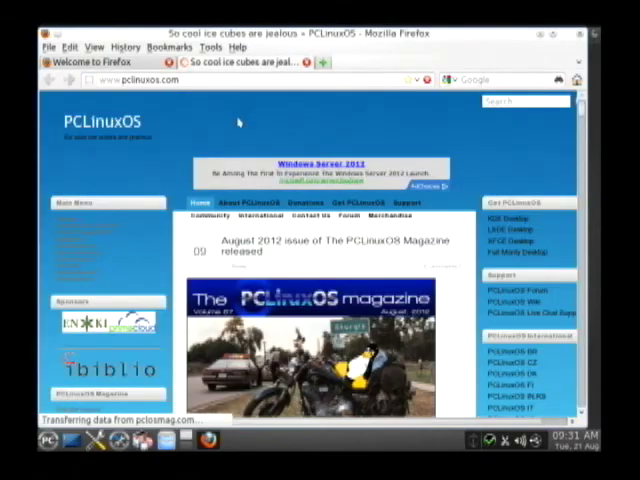
pyautogui.click(323, 62)
pyautogui.write('google.com')
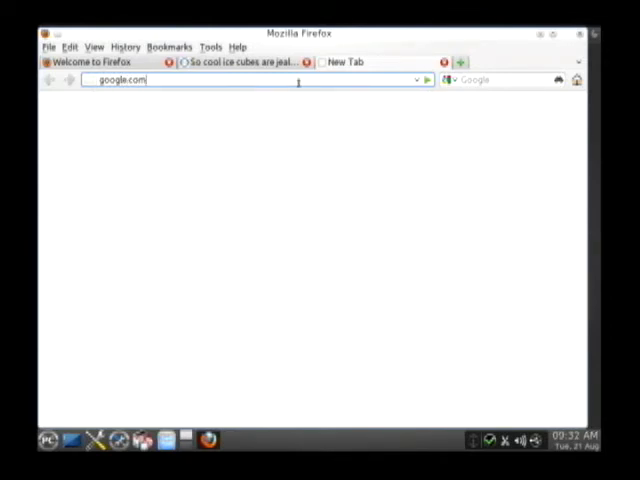
# Step: Load google.com in the new tab, then close Firefox, confirming all three tabs
pyautogui.press('Return')
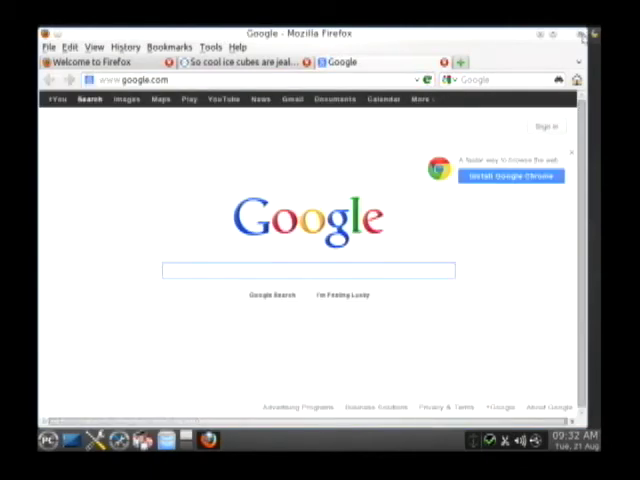
pyautogui.click(585, 35)
pyautogui.click(428, 257)
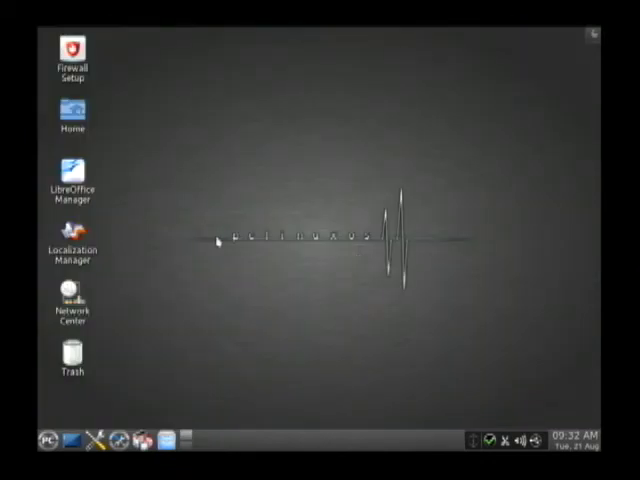